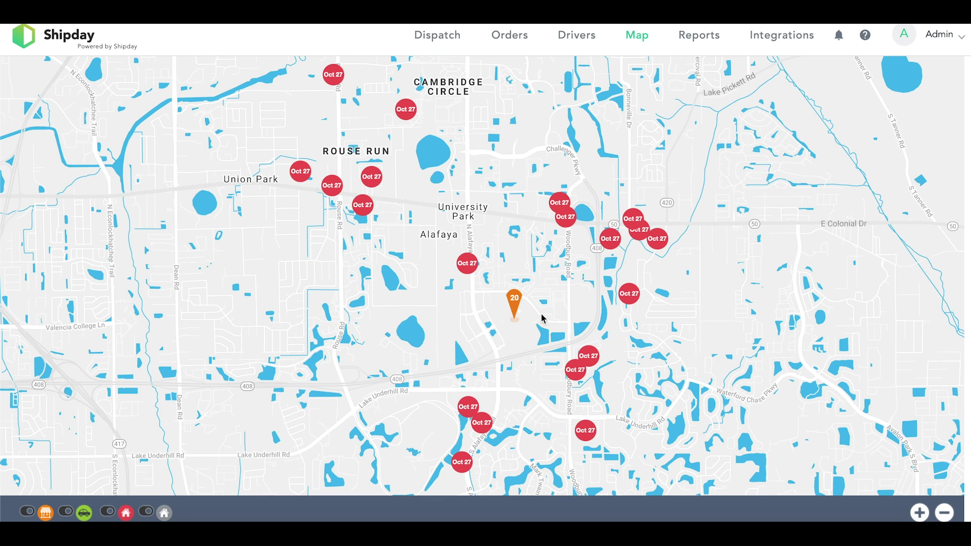
Open the Admin account menu at the top right of the Map page
{"action": "left_click", "coordinate": [945, 36]}
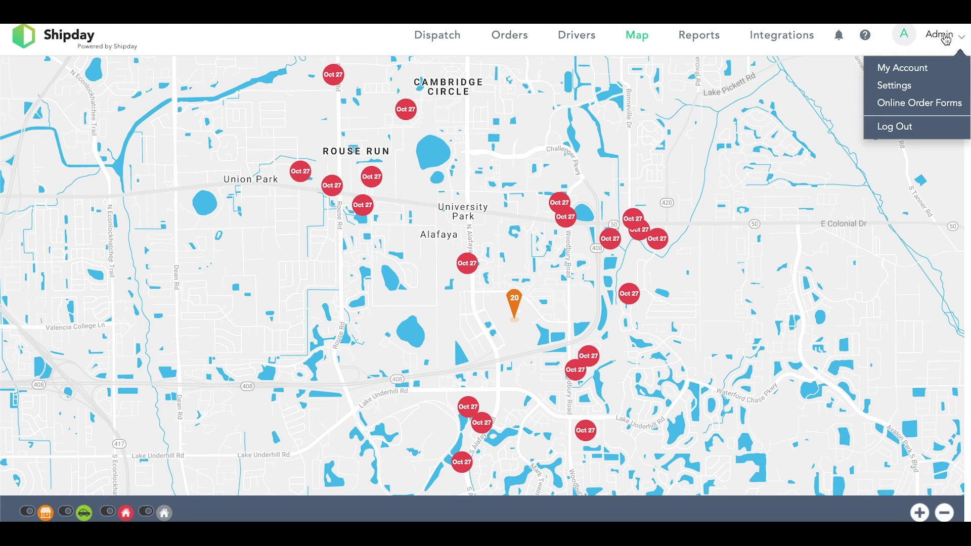
Set Routing to On, Optimized by Distance, save the settings and go back to the Map
{"action": "left_click", "coordinate": [899, 84]}
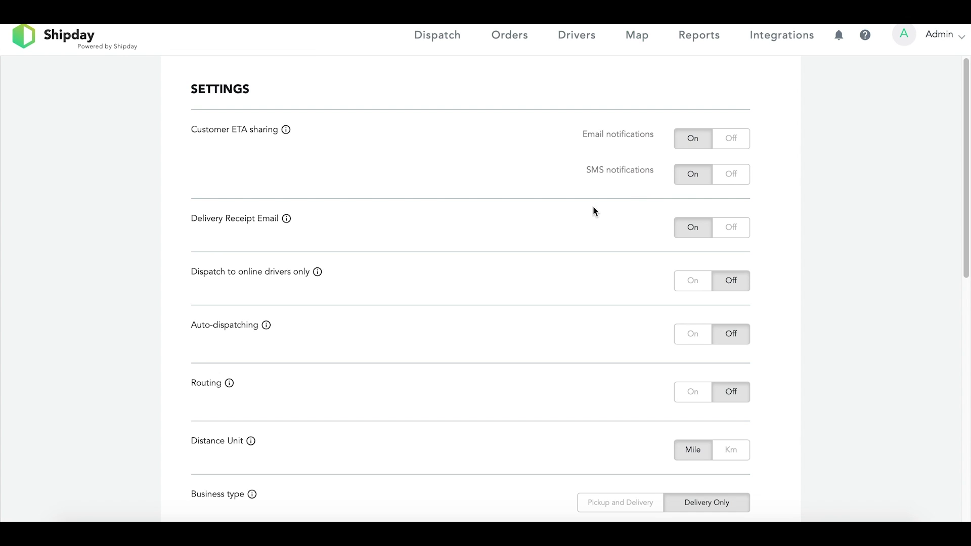
{"action": "scroll", "coordinate": [563, 314], "scroll_direction": "down", "scroll_amount": 1}
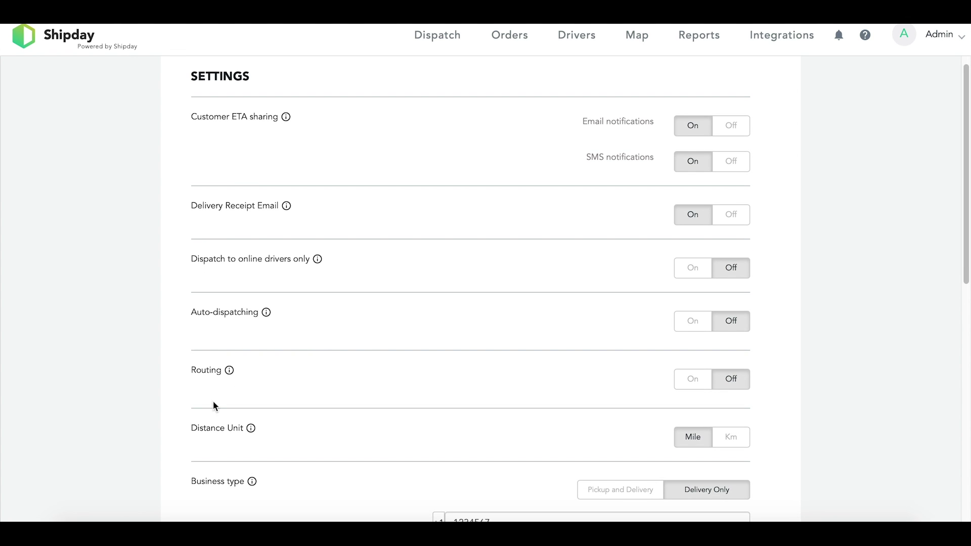
{"action": "left_click", "coordinate": [692, 381]}
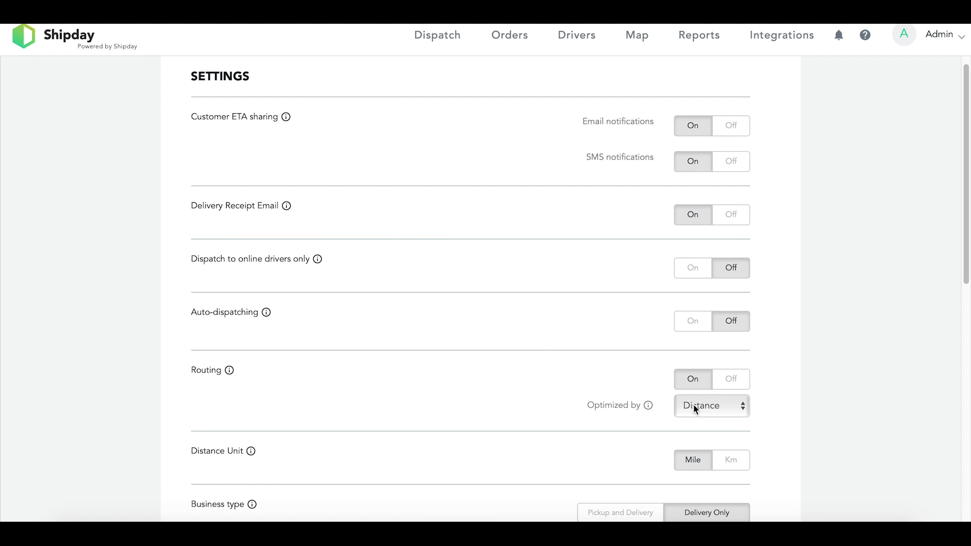
{"action": "left_click", "coordinate": [725, 406]}
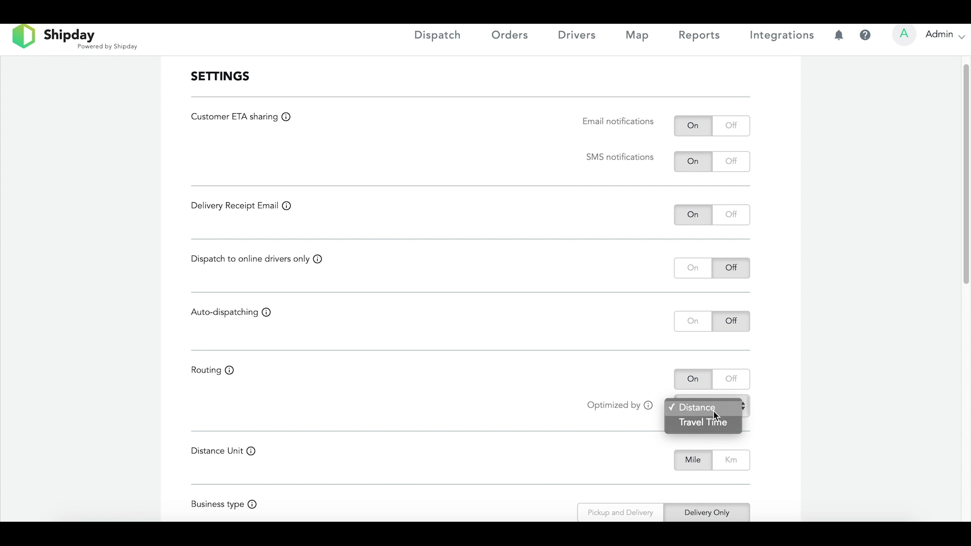
{"action": "left_click", "coordinate": [714, 412]}
{"action": "scroll", "coordinate": [787, 383], "scroll_direction": "down", "scroll_amount": 10}
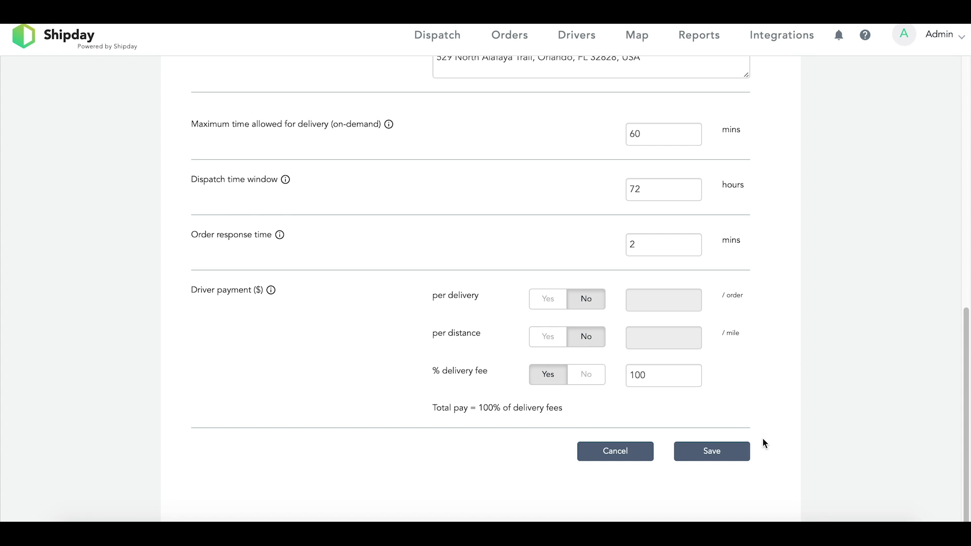
{"action": "left_click", "coordinate": [717, 460]}
{"action": "left_click", "coordinate": [700, 454]}
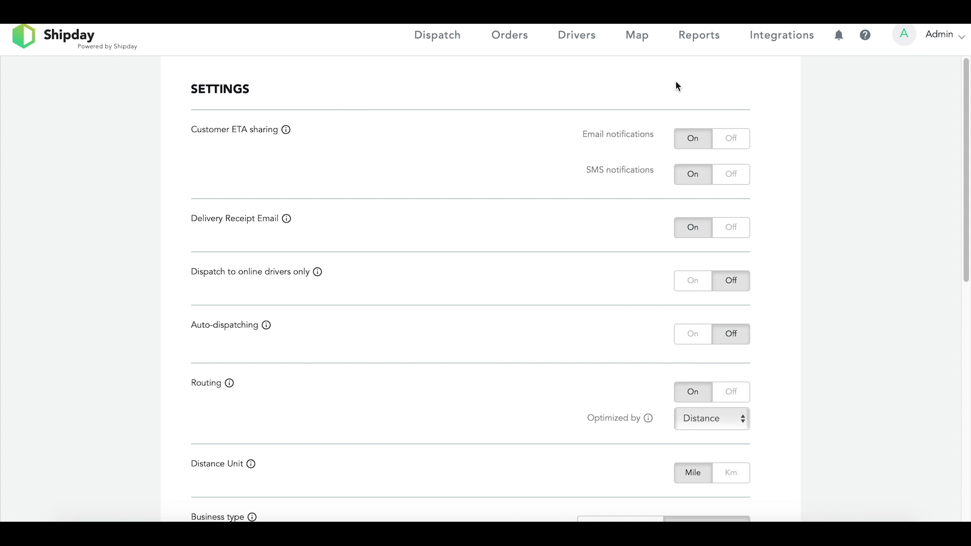
{"action": "left_click", "coordinate": [629, 45]}
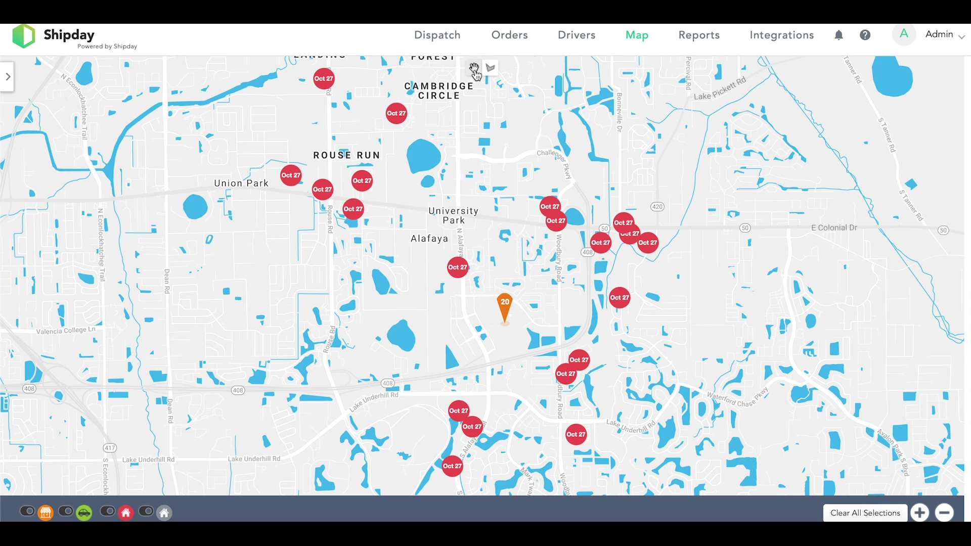
Pan the map to frame the order markers and select the Draw a shape tool
{"action": "mouse_move", "coordinate": [518, 213]}
{"action": "left_mouse_down"}
{"action": "mouse_move", "coordinate": [489, 192]}
{"action": "mouse_move", "coordinate": [558, 227]}
{"action": "mouse_move", "coordinate": [504, 189]}
{"action": "mouse_move", "coordinate": [537, 195]}
{"action": "mouse_move", "coordinate": [509, 208]}
{"action": "left_mouse_up"}
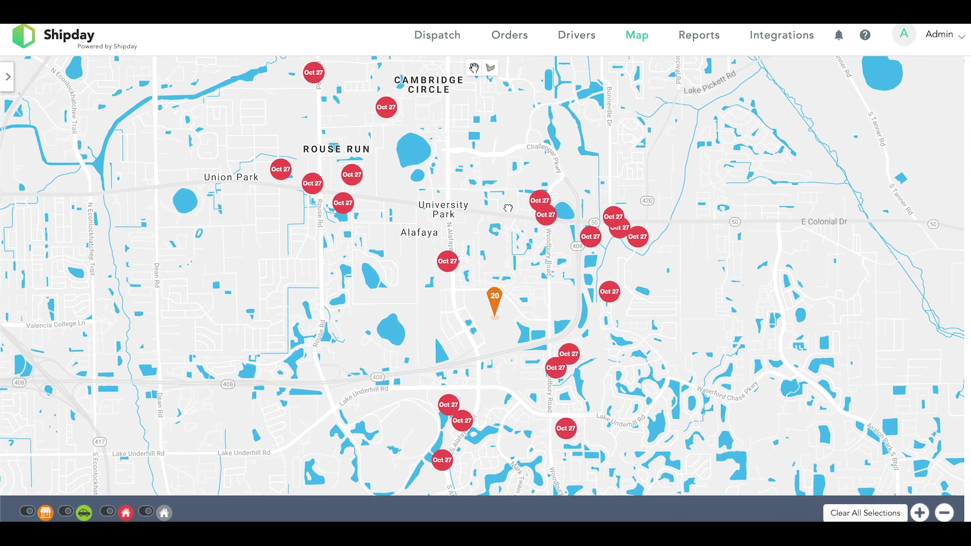
{"action": "left_click", "coordinate": [490, 67]}
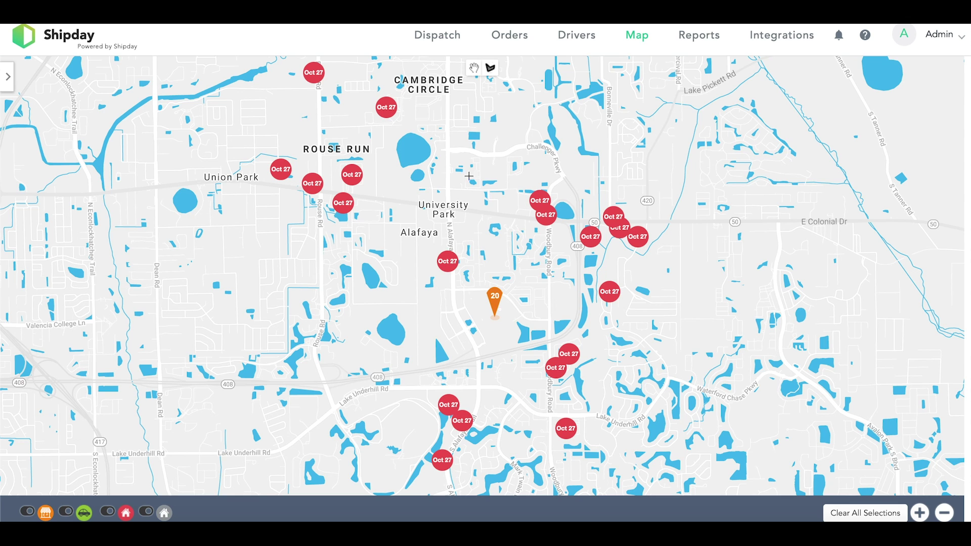
Draw a closed polygon around the seven northwest orders near Rouse Run, creating Route 1
{"action": "left_click", "coordinate": [491, 70]}
{"action": "left_click", "coordinate": [458, 173]}
{"action": "left_click", "coordinate": [400, 68]}
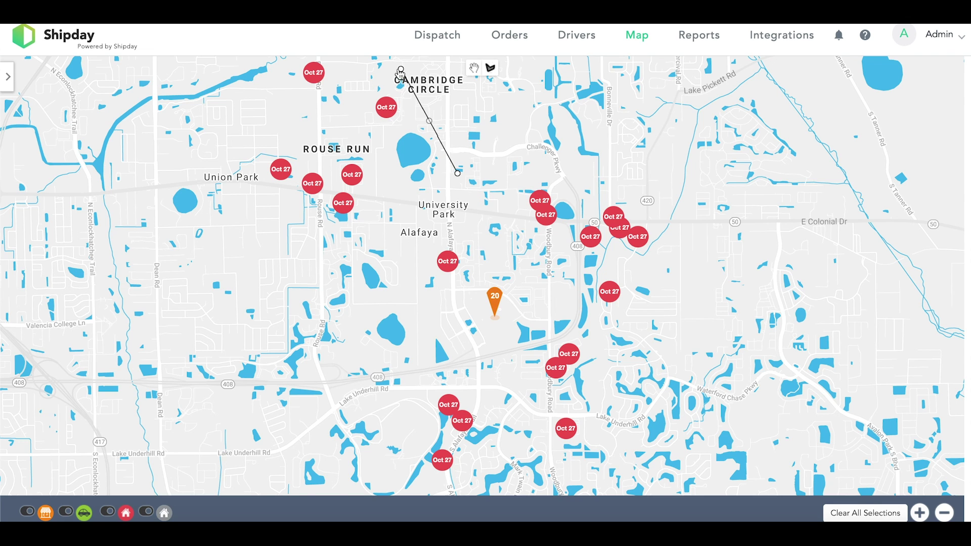
{"action": "left_click", "coordinate": [282, 59]}
{"action": "left_click", "coordinate": [250, 185]}
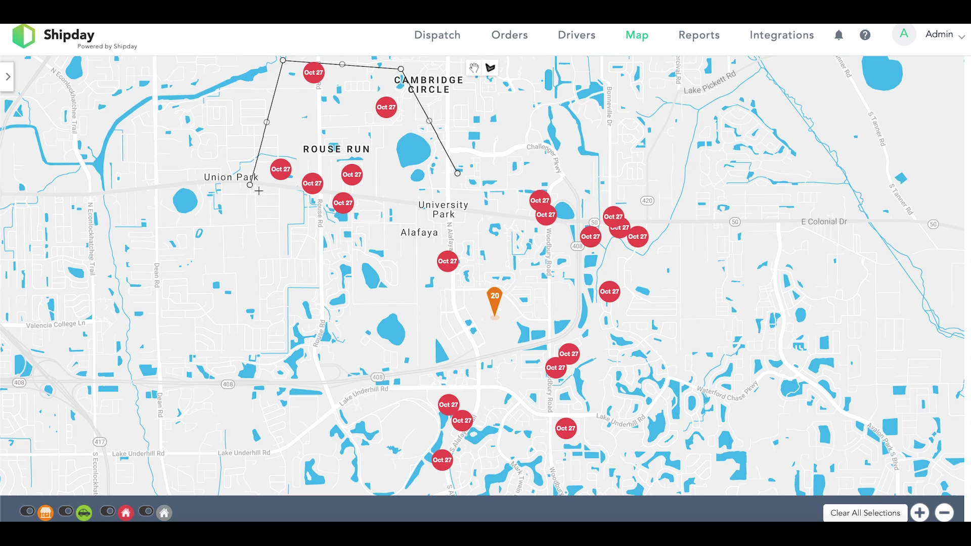
{"action": "left_click", "coordinate": [389, 285]}
{"action": "left_click", "coordinate": [498, 267]}
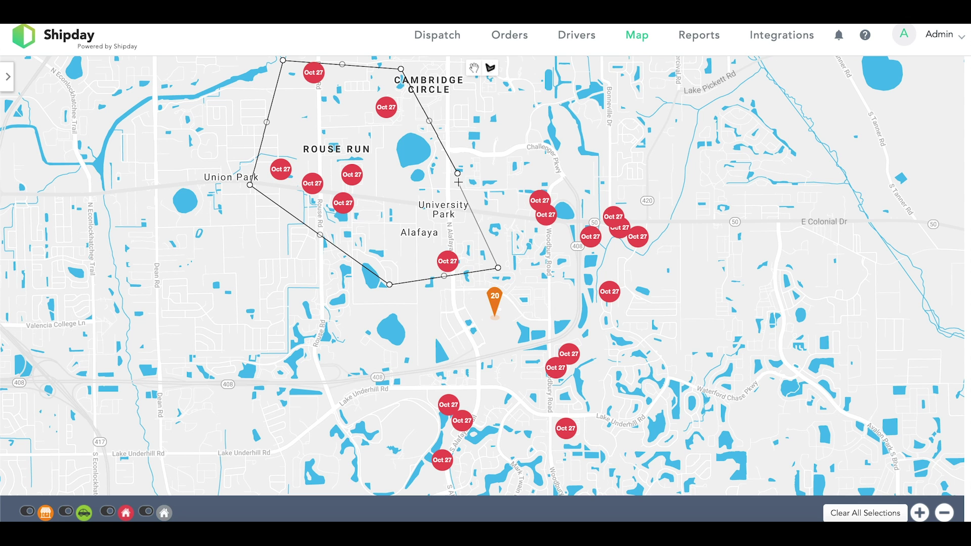
{"action": "left_click", "coordinate": [457, 173]}
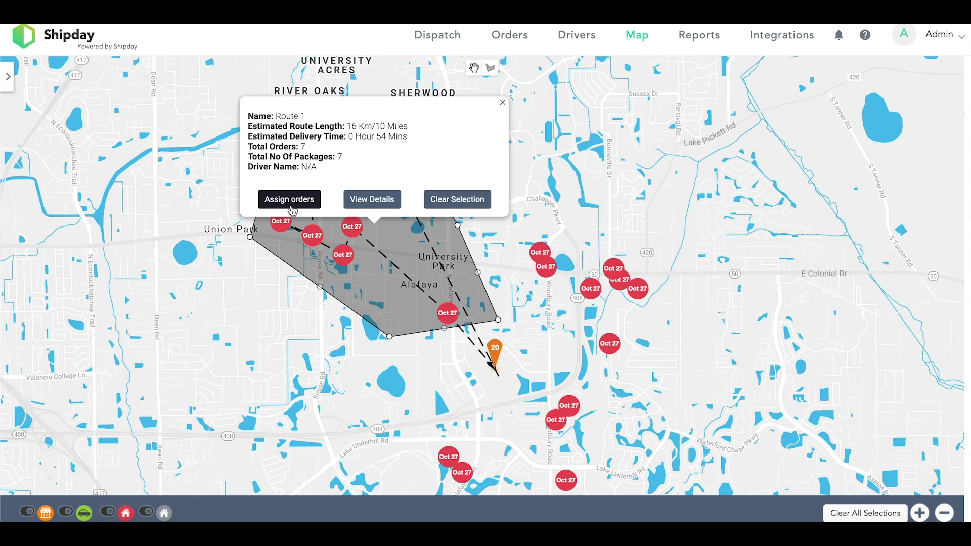
Download Route 1's stop table from its details, then close the details panel and summary
{"action": "left_click", "coordinate": [377, 205]}
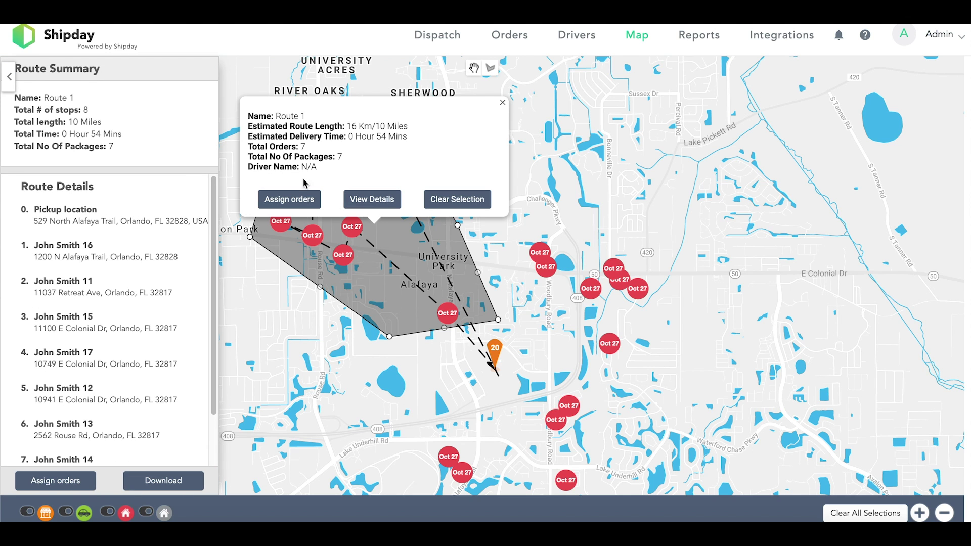
{"action": "mouse_move", "coordinate": [212, 196]}
{"action": "left_mouse_down"}
{"action": "mouse_move", "coordinate": [210, 269]}
{"action": "mouse_move", "coordinate": [213, 182]}
{"action": "left_mouse_up"}
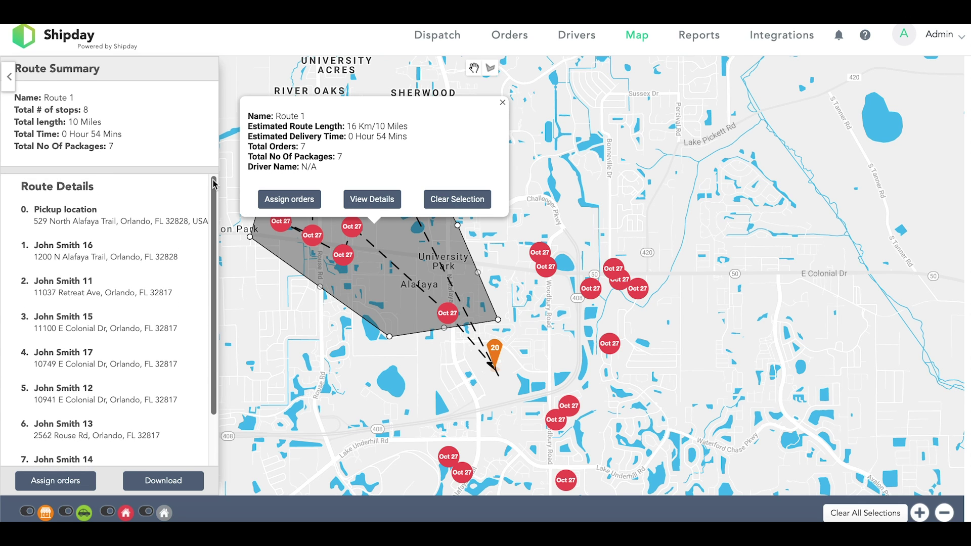
{"action": "left_click", "coordinate": [161, 485]}
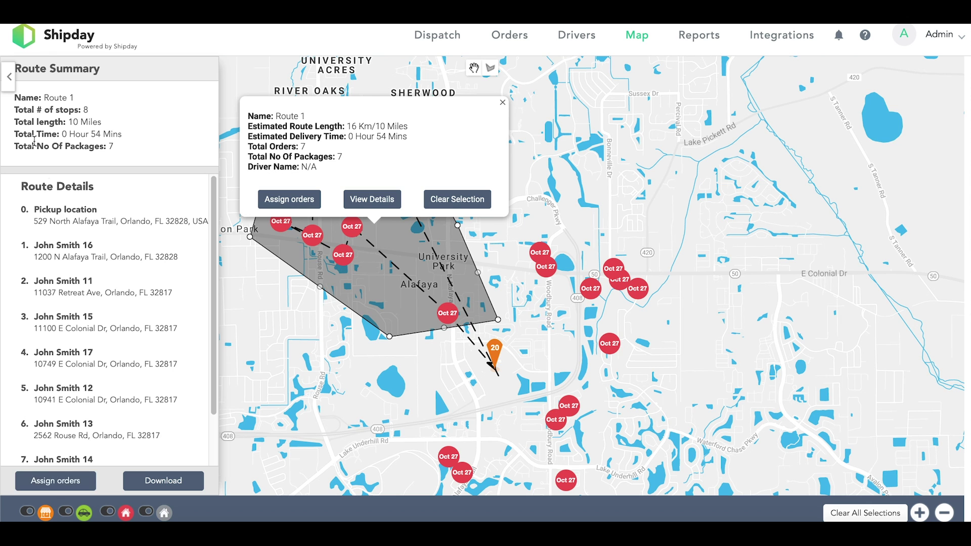
{"action": "left_click", "coordinate": [9, 77]}
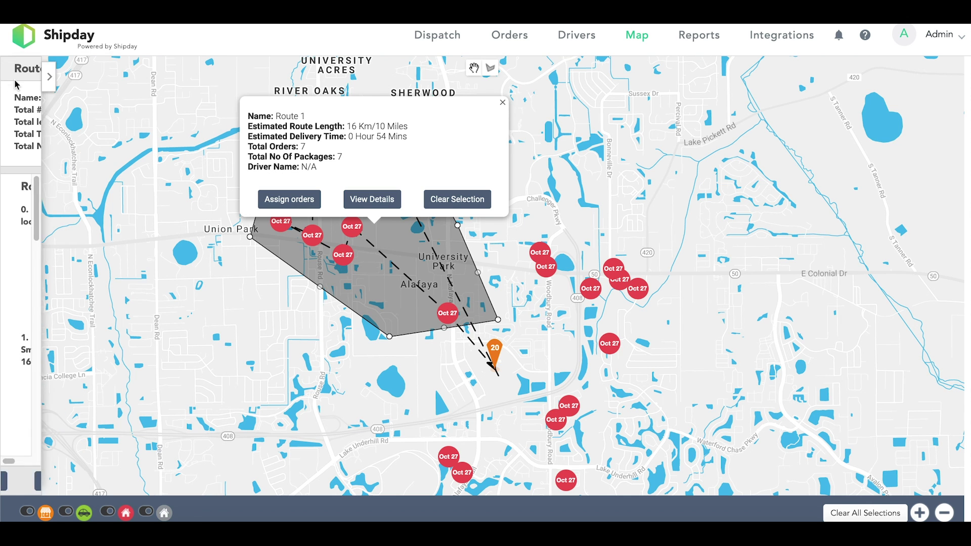
{"action": "left_click", "coordinate": [502, 102]}
Recenter the map on Route 1 and reopen its summary: 7 orders, 16 Km, 54 Mins
{"action": "left_click_drag", "start_coordinate": [440, 223], "coordinate": [491, 230]}
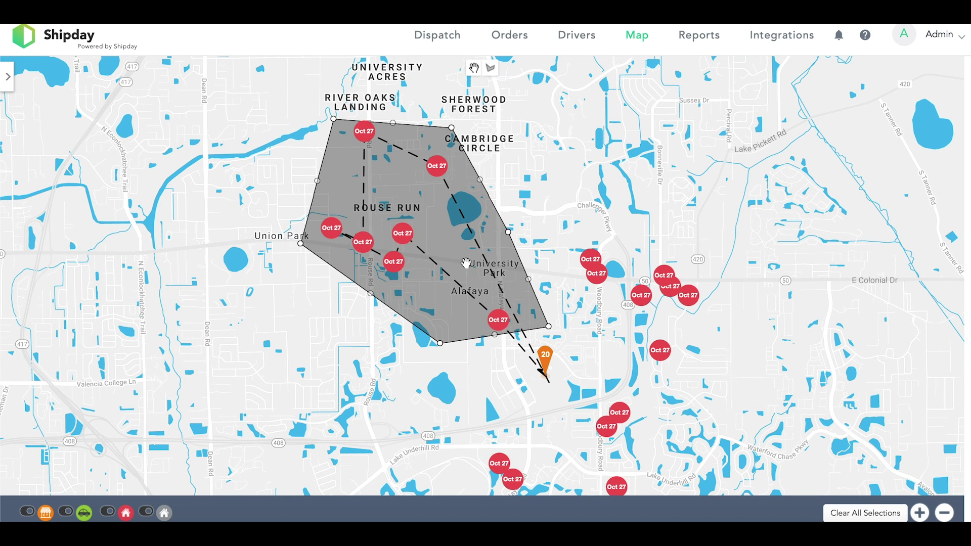
{"action": "left_click_drag", "start_coordinate": [458, 256], "coordinate": [453, 256]}
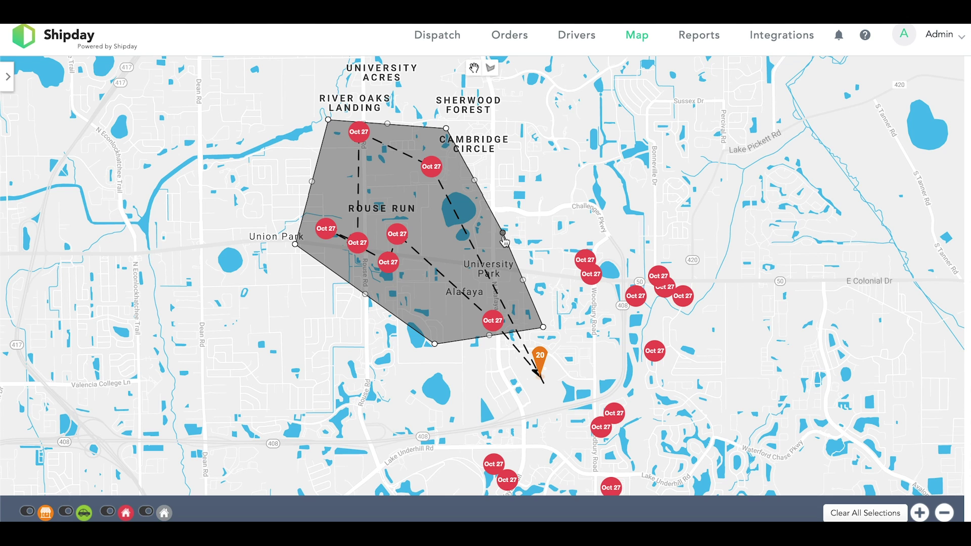
{"action": "left_click", "coordinate": [543, 328]}
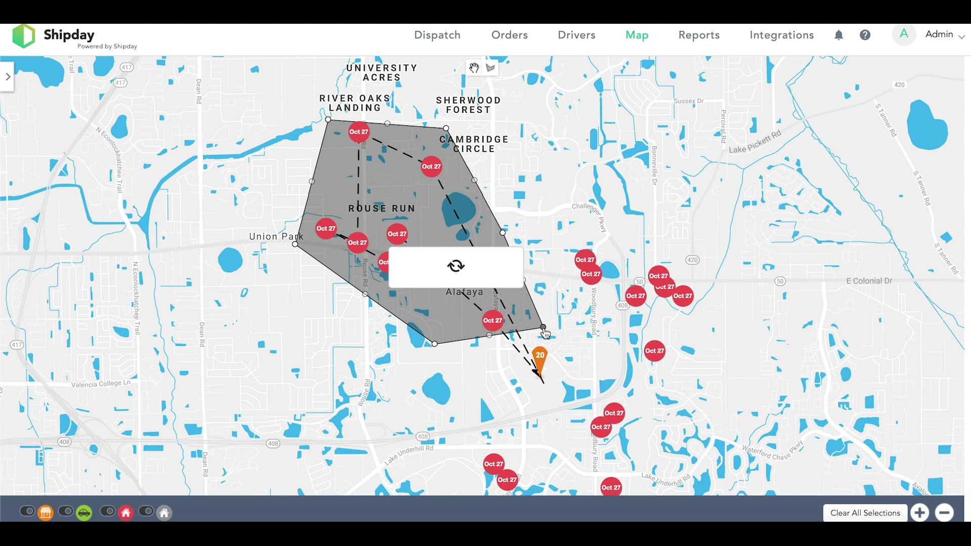
{"action": "left_click", "coordinate": [546, 113]}
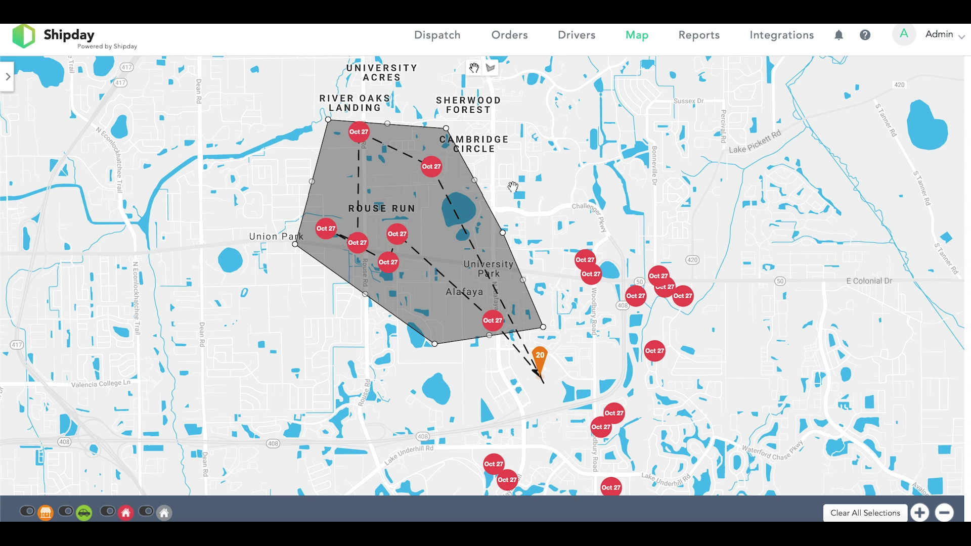
{"action": "left_click", "coordinate": [502, 233]}
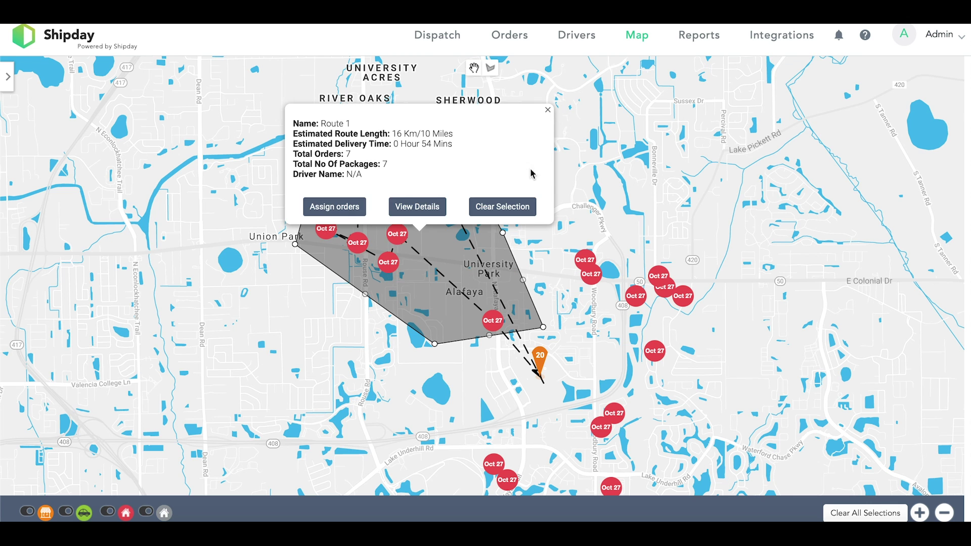
Outline the seven eastern orders near E Colonial Dr as Route 2 (16 Km, 45 Mins)
{"action": "left_click", "coordinate": [550, 112]}
{"action": "left_click_drag", "start_coordinate": [658, 205], "coordinate": [575, 130]}
{"action": "left_click", "coordinate": [490, 68]}
{"action": "left_click", "coordinate": [483, 243]}
{"action": "left_click", "coordinate": [485, 144]}
{"action": "left_click", "coordinate": [635, 212]}
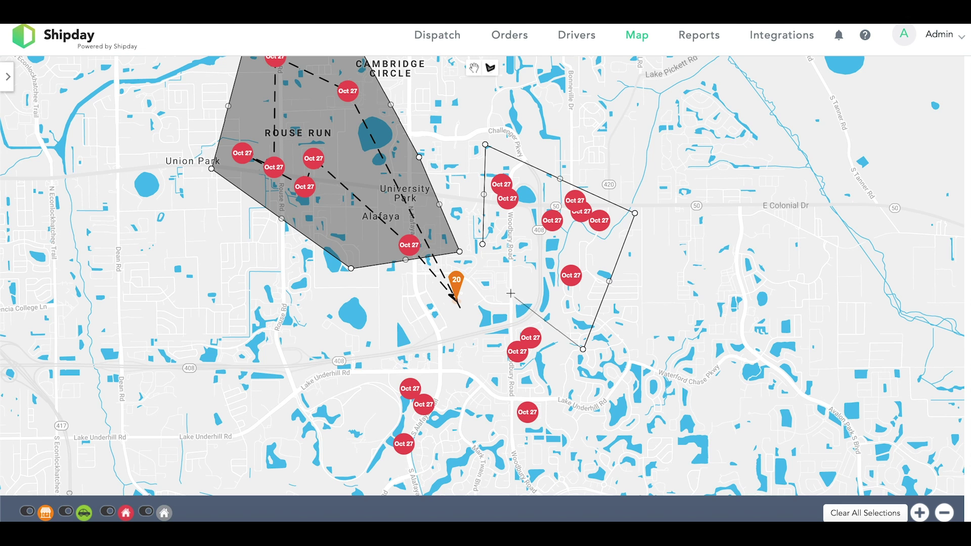
{"action": "left_click", "coordinate": [482, 245]}
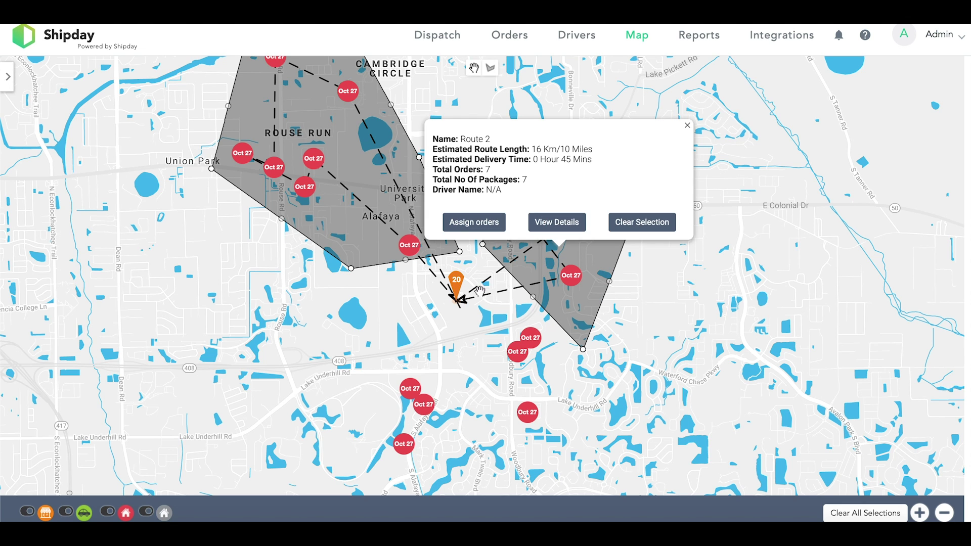
Outline the six southern orders with a five-corner polygon as Route 3, then close its popup
{"action": "left_click", "coordinate": [687, 125]}
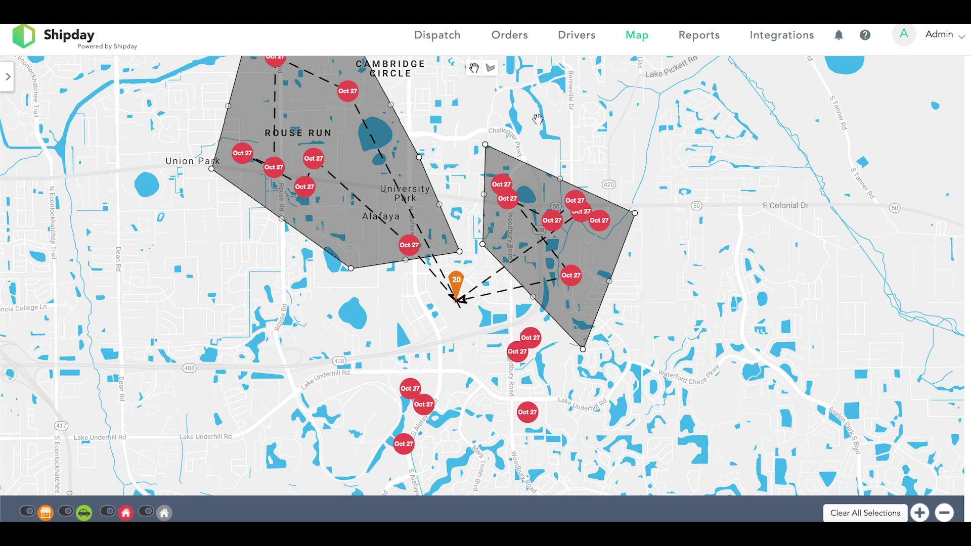
{"action": "left_click", "coordinate": [492, 69]}
{"action": "left_click", "coordinate": [457, 326]}
{"action": "left_click", "coordinate": [542, 320]}
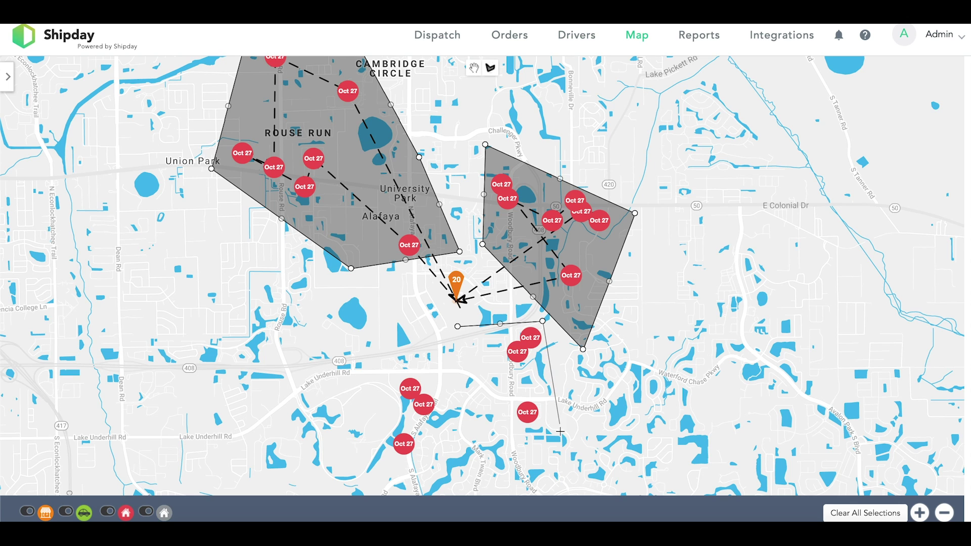
{"action": "left_click", "coordinate": [558, 439]}
{"action": "left_click", "coordinate": [381, 474]}
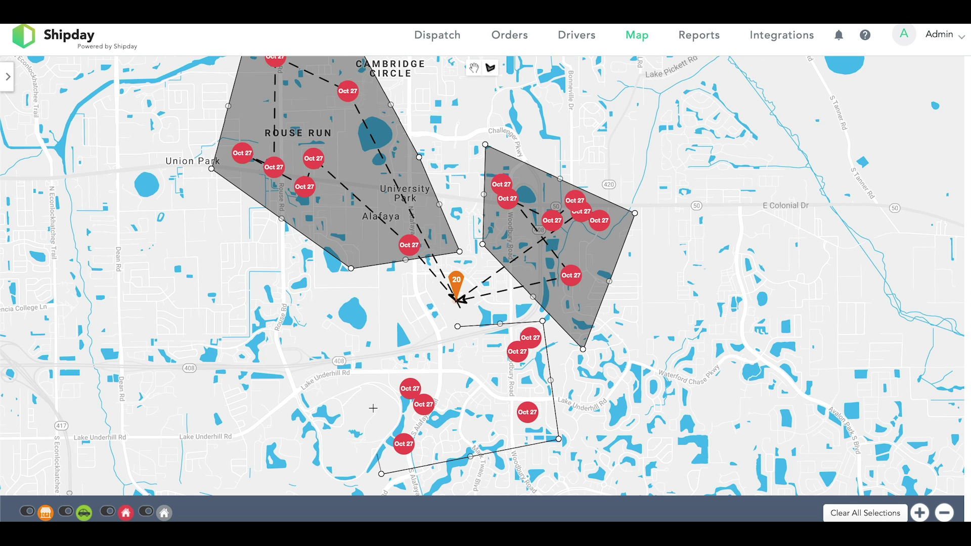
{"action": "left_click", "coordinate": [369, 372]}
{"action": "left_click", "coordinate": [458, 327]}
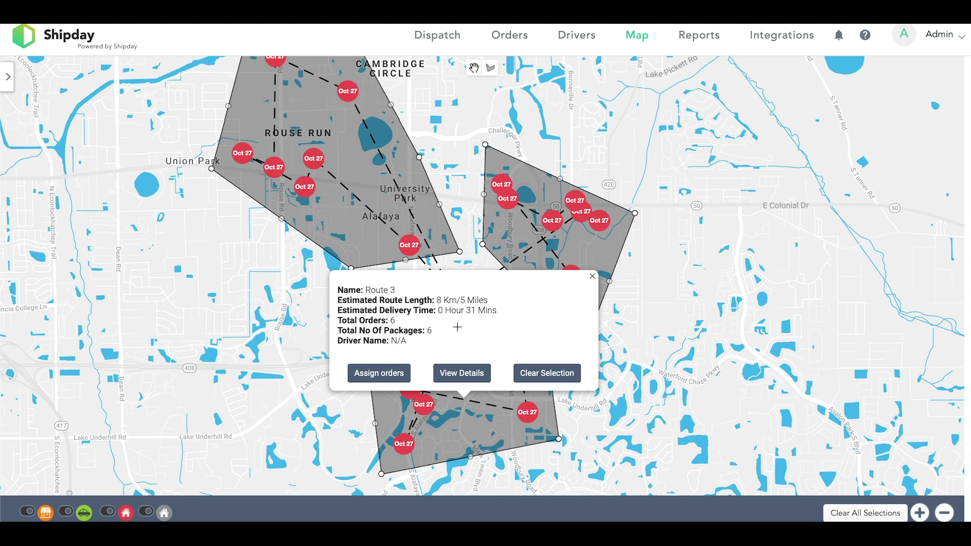
{"action": "left_click", "coordinate": [592, 276]}
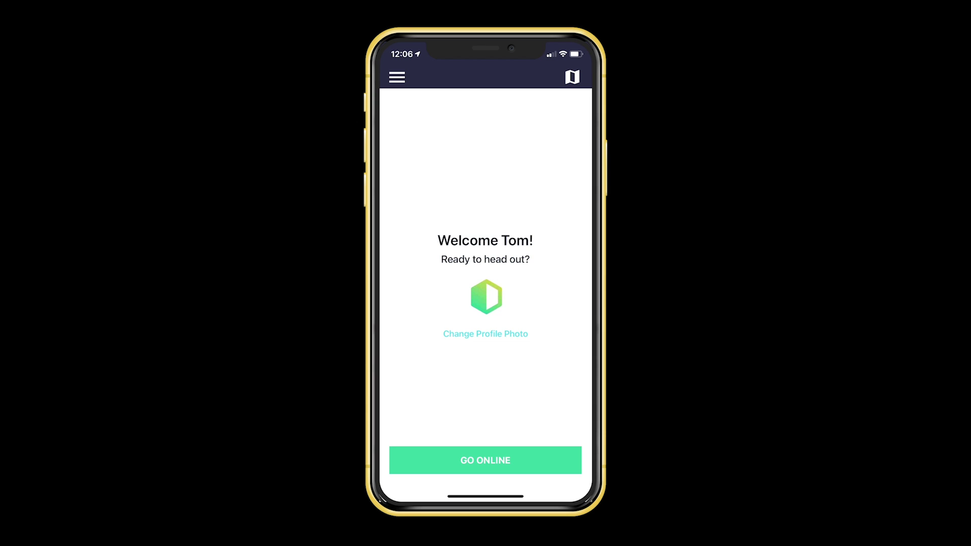
Switch on Auto Order Accept in the driver app's Settings
{"action": "left_click", "coordinate": [397, 77]}
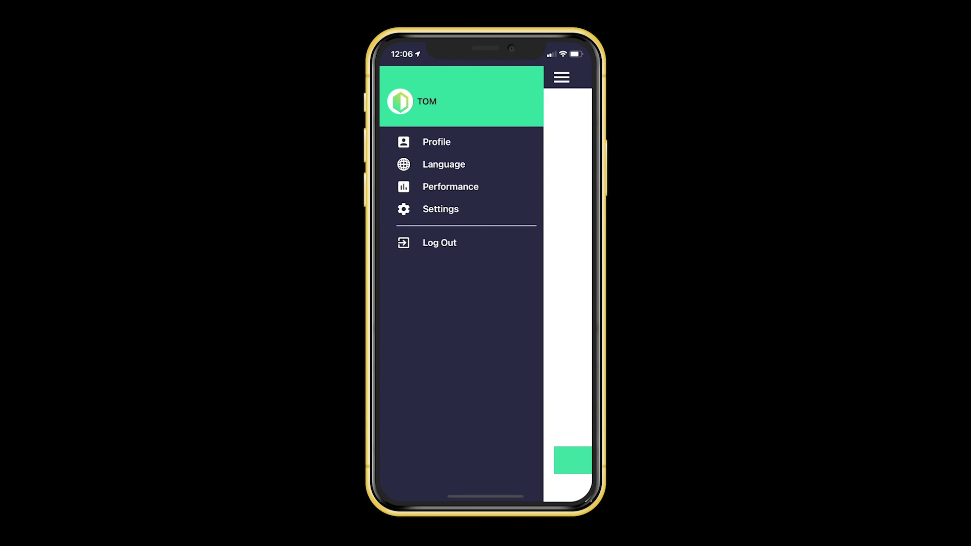
{"action": "left_click", "coordinate": [433, 208]}
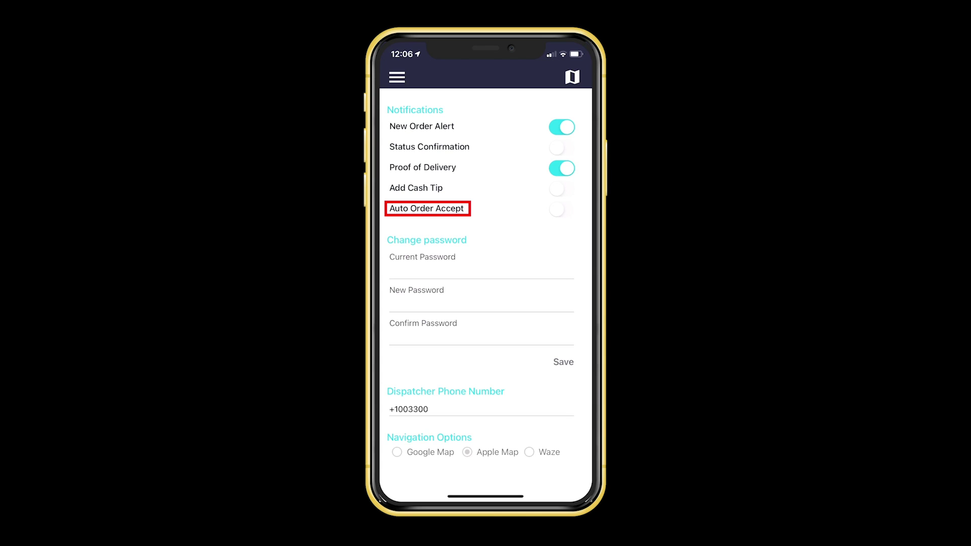
{"action": "left_click", "coordinate": [561, 209]}
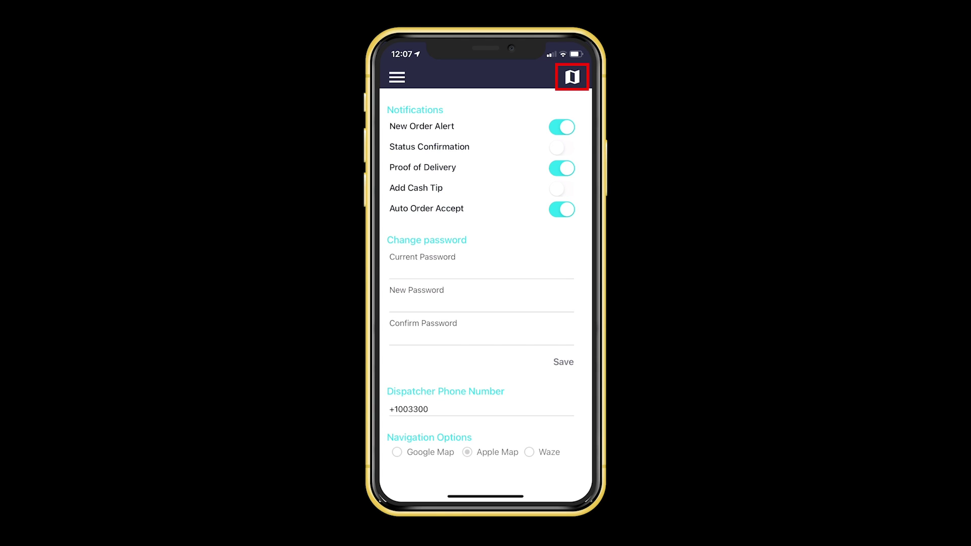
Open the driver app's Route Options drawer for picking up all orders, optimizing and notifying customers
{"action": "left_click", "coordinate": [572, 77]}
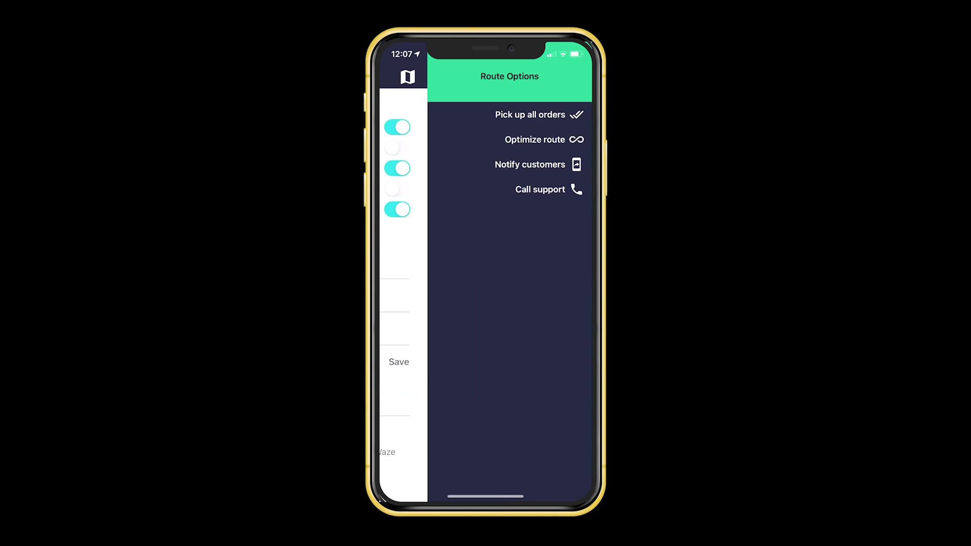
{"action": "left_click", "coordinate": [403, 304]}
{"action": "left_click", "coordinate": [572, 77]}
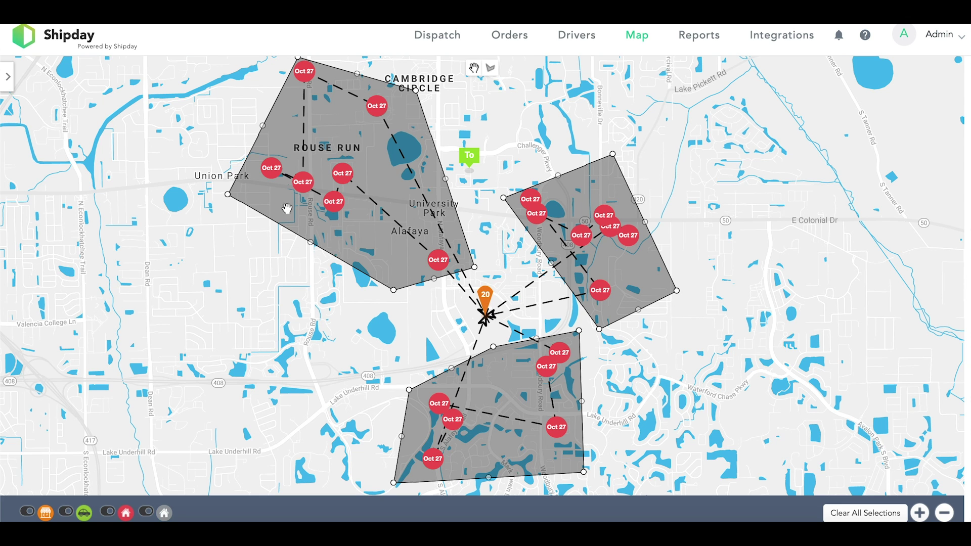
Assign Route 1's seven orders to the available driver, then view Route 1's summary and stops
{"action": "left_click", "coordinate": [228, 195]}
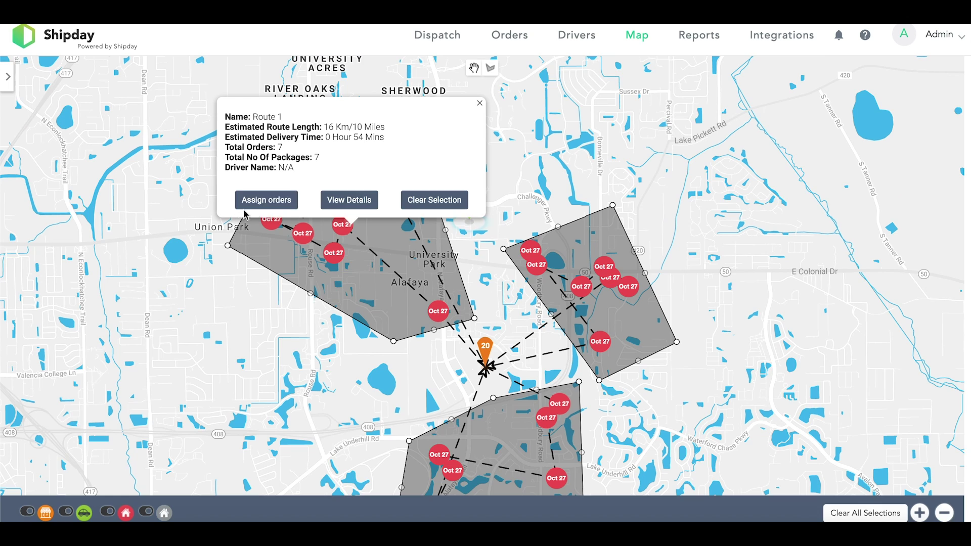
{"action": "left_click", "coordinate": [266, 199]}
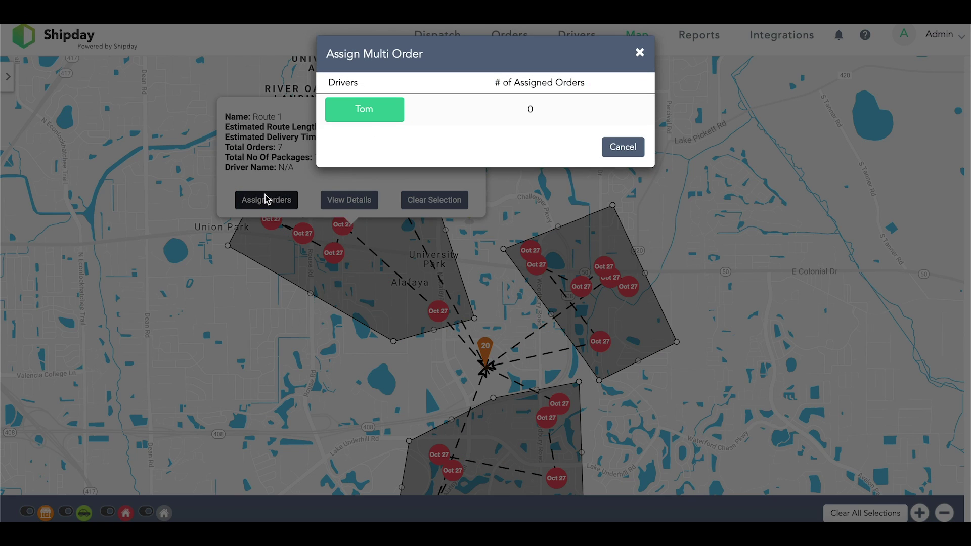
{"action": "left_click", "coordinate": [365, 114]}
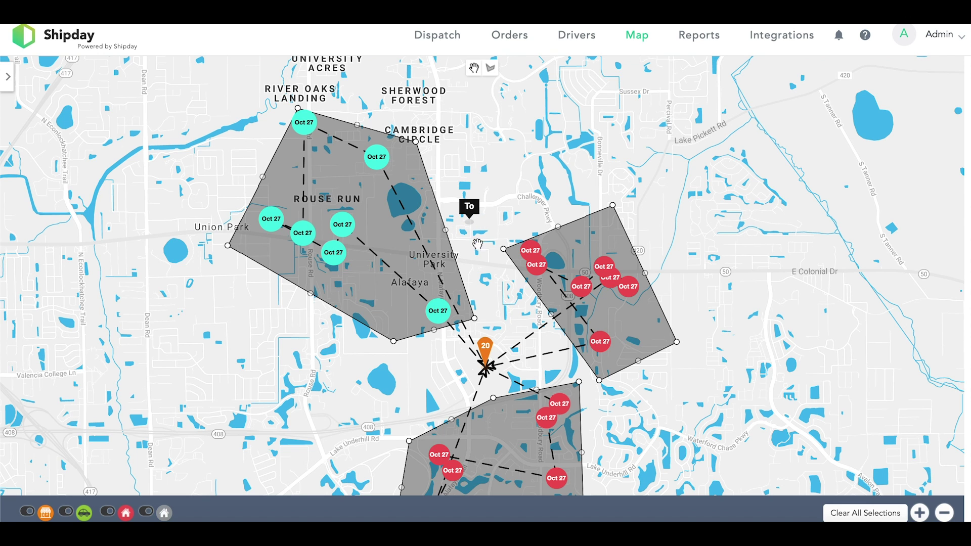
{"action": "left_click", "coordinate": [477, 322]}
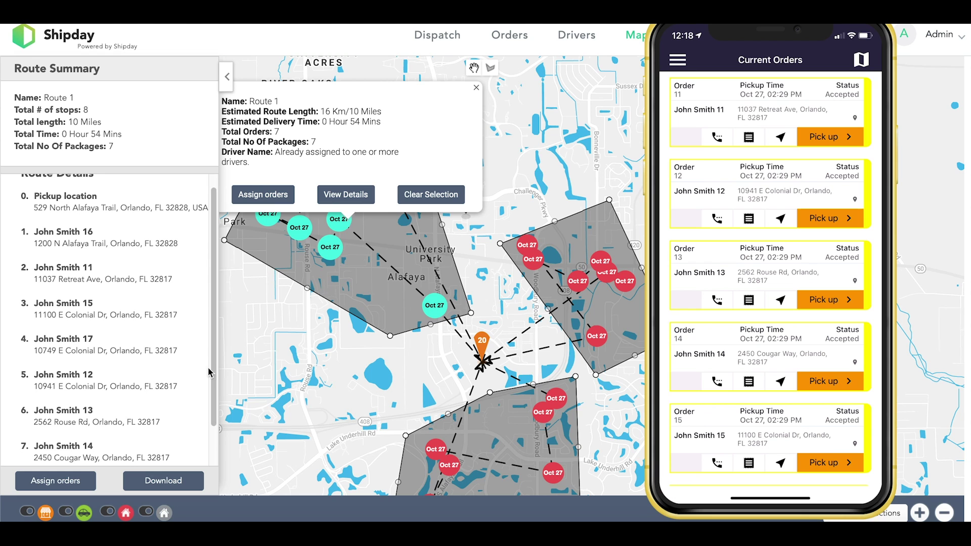
Scroll through Route 1's Route Details stop list to review the order sequence
{"action": "scroll", "coordinate": [213, 373], "scroll_direction": "up", "scroll_amount": 1}
{"action": "scroll", "coordinate": [213, 372], "scroll_direction": "down", "scroll_amount": 3}
{"action": "scroll", "coordinate": [215, 370], "scroll_direction": "up", "scroll_amount": 3}
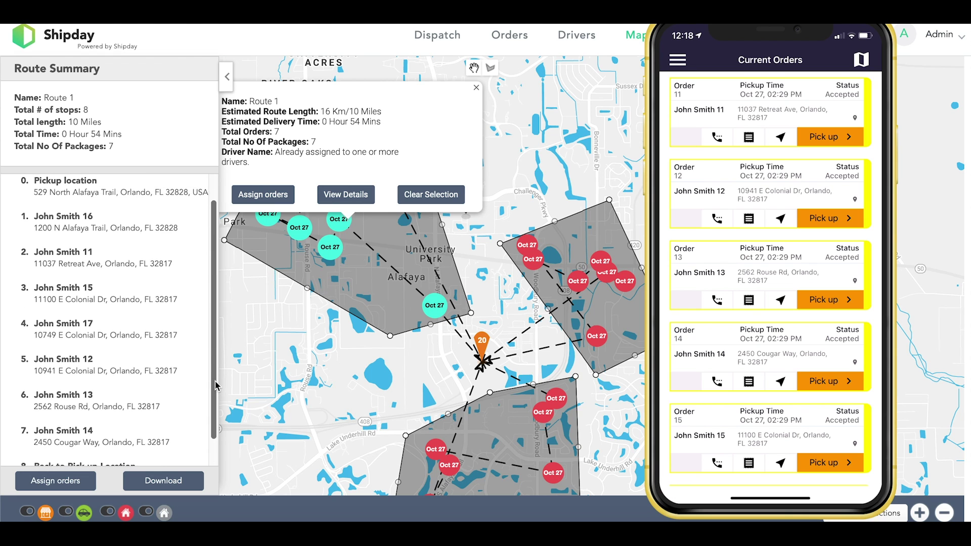
{"action": "left_click_drag", "start_coordinate": [215, 370], "coordinate": [215, 361]}
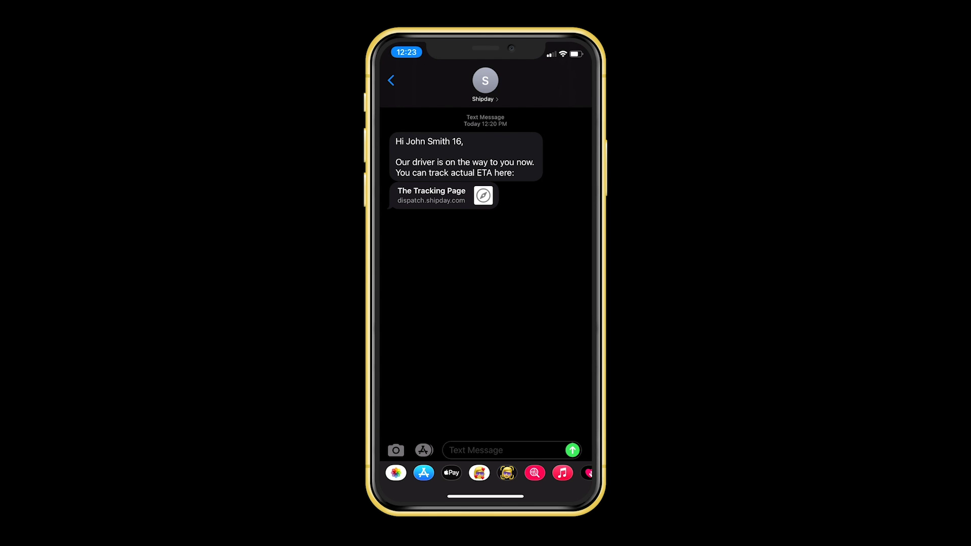
View the delivery tracking page from the customer's SMS, then mark order 16 On the Way
{"action": "left_click", "coordinate": [431, 195]}
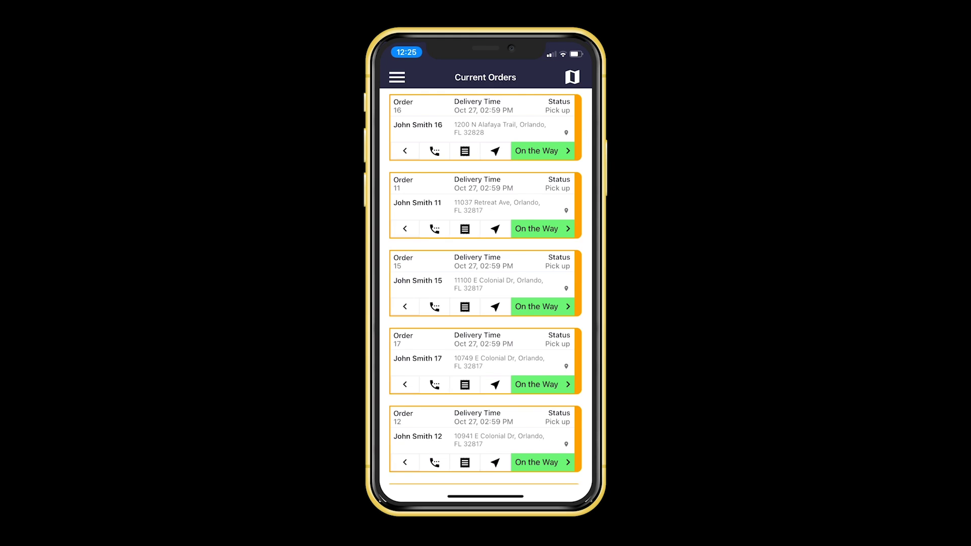
{"action": "scroll", "coordinate": [485, 283], "scroll_direction": "down", "scroll_amount": 2}
{"action": "scroll", "coordinate": [486, 283], "scroll_direction": "up", "scroll_amount": 2}
{"action": "scroll", "coordinate": [485, 283], "scroll_direction": "down", "scroll_amount": 1}
{"action": "left_click", "coordinate": [536, 151]}
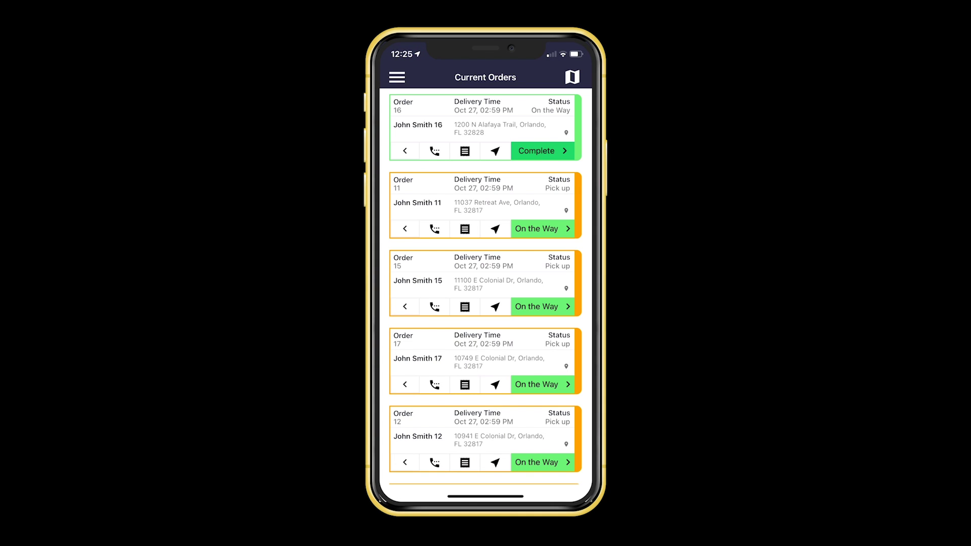
Get Maps directions to order 16's delivery address and return to the driver app
{"action": "left_click", "coordinate": [495, 151]}
{"action": "left_click", "coordinate": [485, 436]}
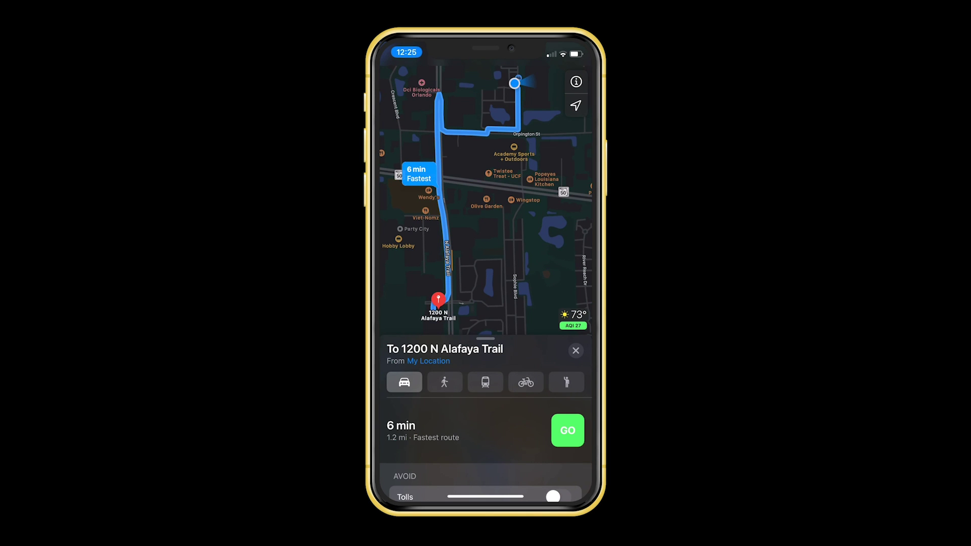
{"action": "left_click_drag", "start_coordinate": [485, 496], "coordinate": [486, 354]}
{"action": "left_click", "coordinate": [480, 283]}
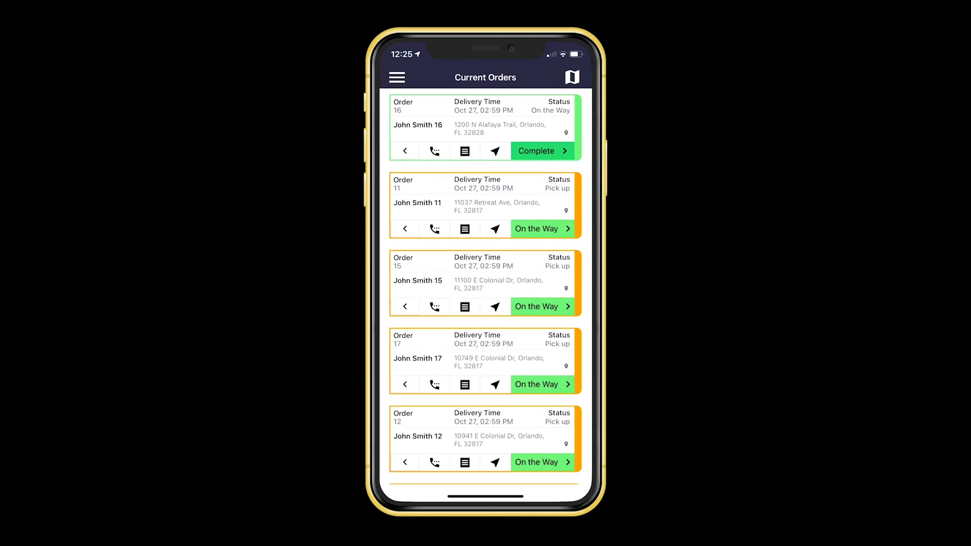
Complete order 16 through the Proof of Delivery dialog
{"action": "left_click", "coordinate": [540, 150]}
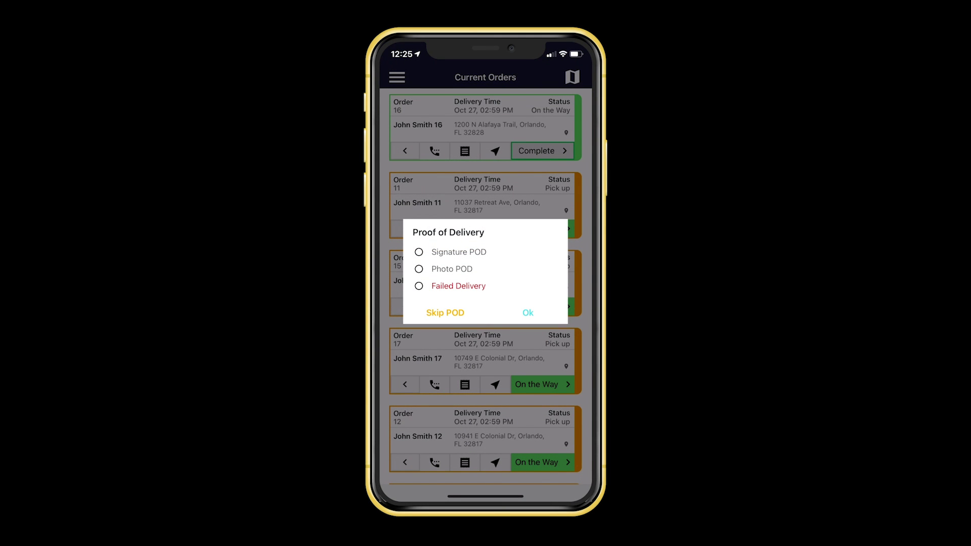
{"action": "left_click", "coordinate": [418, 252]}
{"action": "left_click", "coordinate": [419, 269]}
{"action": "left_click", "coordinate": [419, 286]}
{"action": "left_click", "coordinate": [528, 312]}
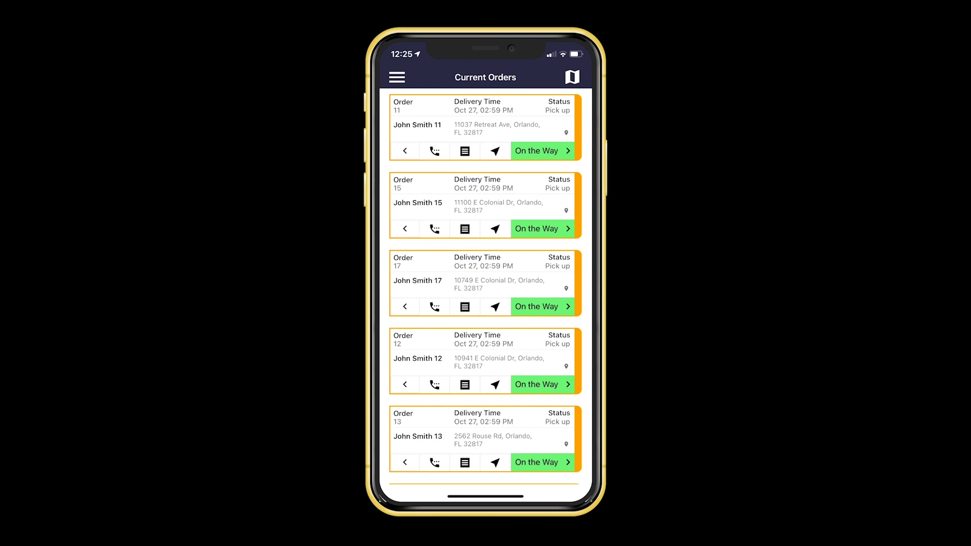
Mark order 11 On the Way and begin completing its delivery
{"action": "left_click", "coordinate": [541, 151]}
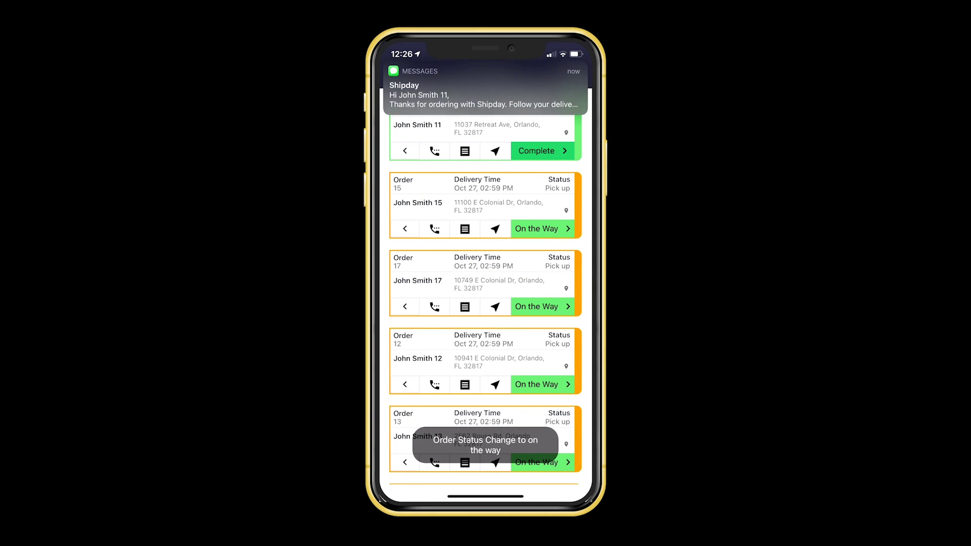
{"action": "left_click", "coordinate": [540, 151]}
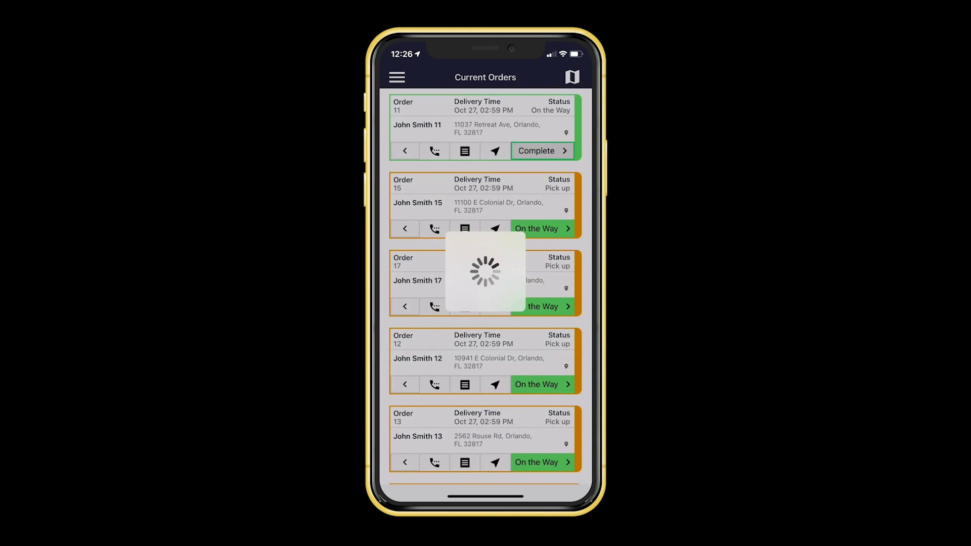